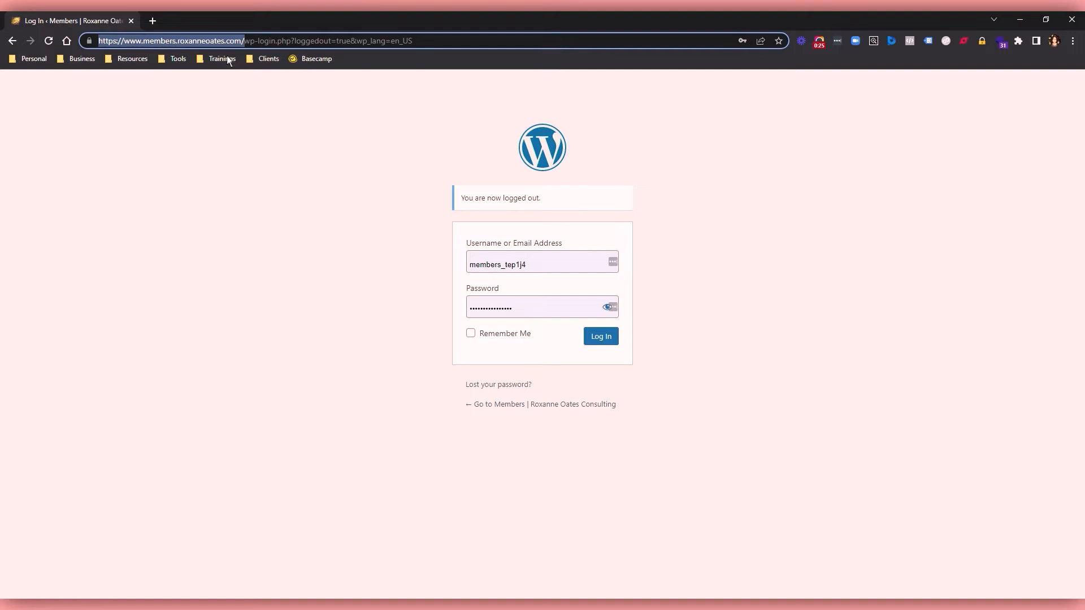
Highlight the members subdomain address in the login page's URL.
{"action": "left_click", "coordinate": [221, 40]}
{"action": "left_click_drag", "start_coordinate": [244, 41], "coordinate": [99, 40]}
{"action": "left_click_drag", "start_coordinate": [98, 40], "coordinate": [124, 41]}
{"action": "left_click", "coordinate": [422, 142]}
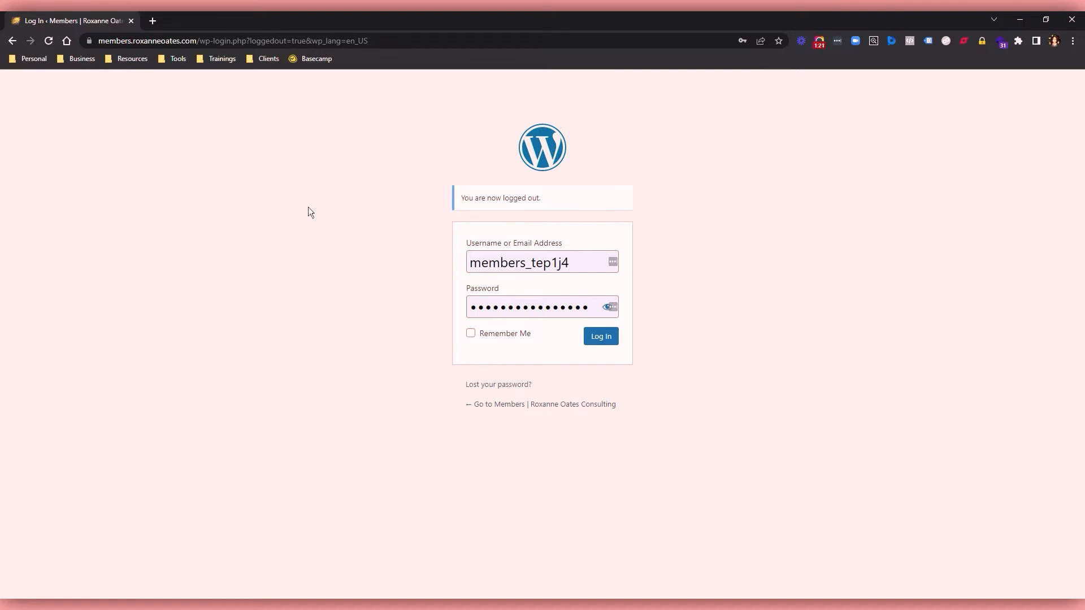
{"action": "left_click_drag", "start_coordinate": [198, 41], "coordinate": [90, 43]}
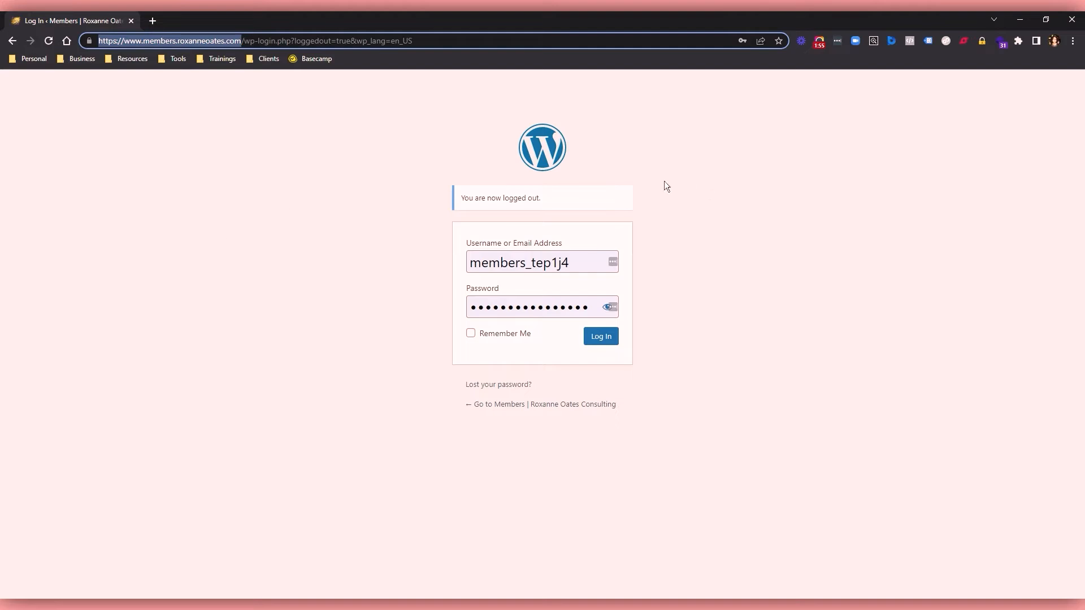
{"action": "left_click", "coordinate": [171, 41]}
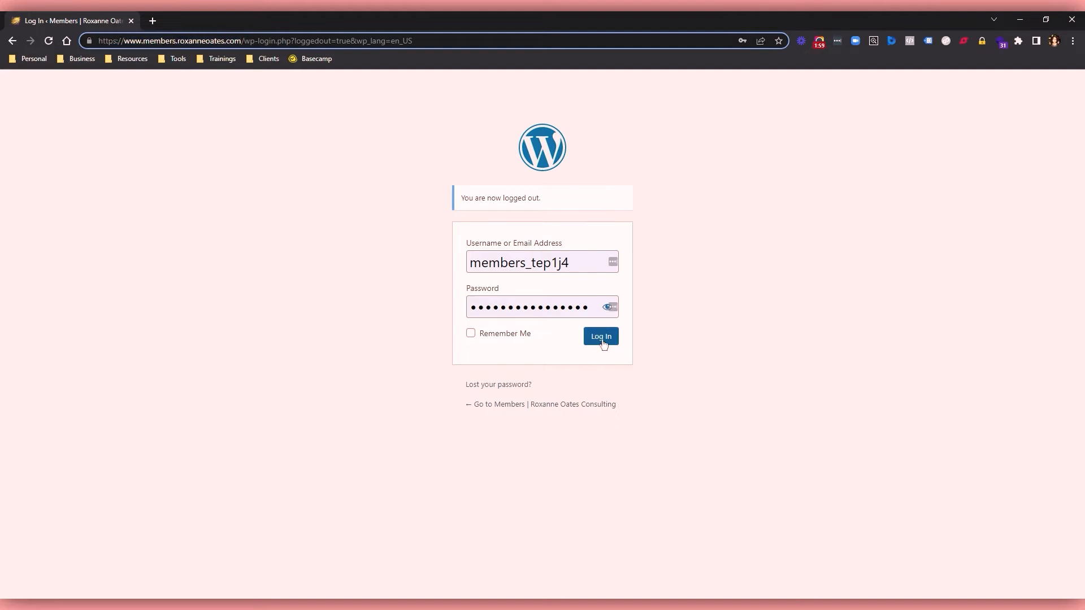
Strip the wp-login.php path from the URL to open the members site's root, and log in with the prefilled credentials.
{"action": "left_click_drag", "start_coordinate": [244, 41], "coordinate": [489, 43]}
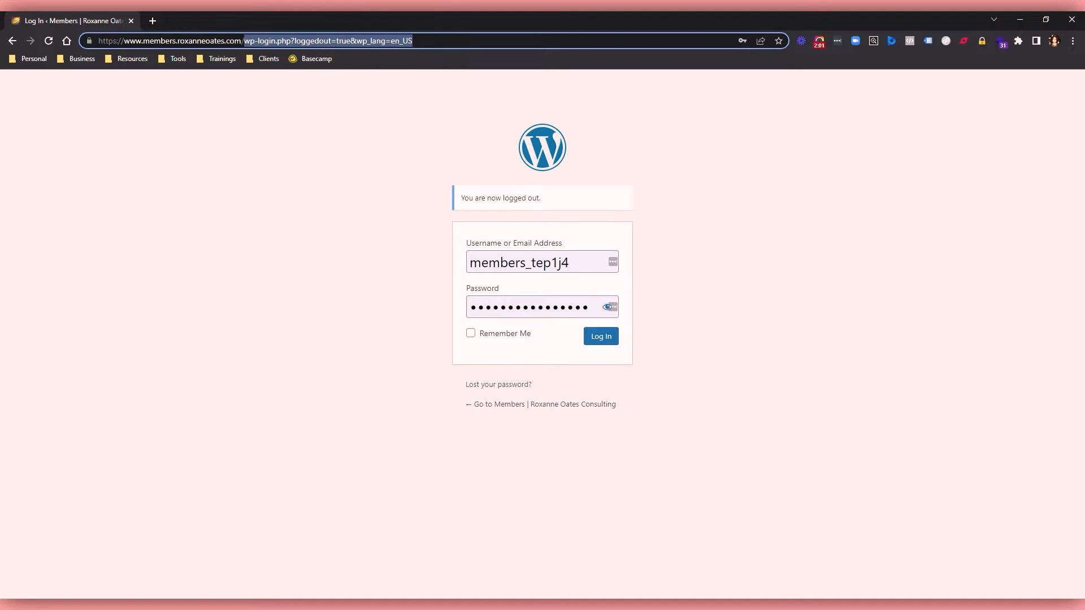
{"action": "key", "text": "BackSpace"}
{"action": "key", "text": "BackSpace"}
{"action": "left_click", "coordinate": [493, 61]}
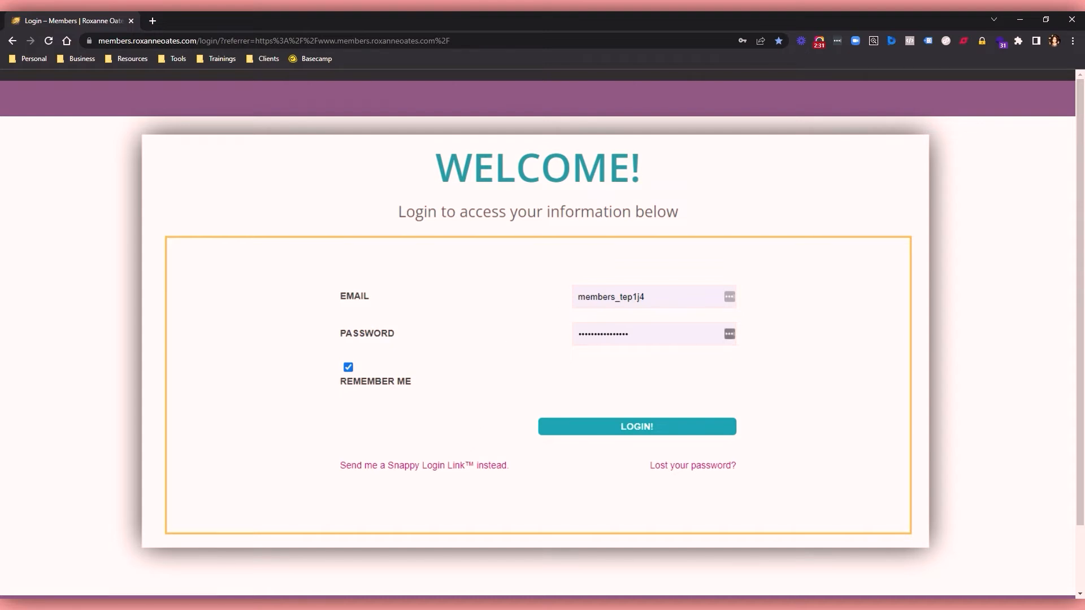
{"action": "left_click", "coordinate": [617, 431]}
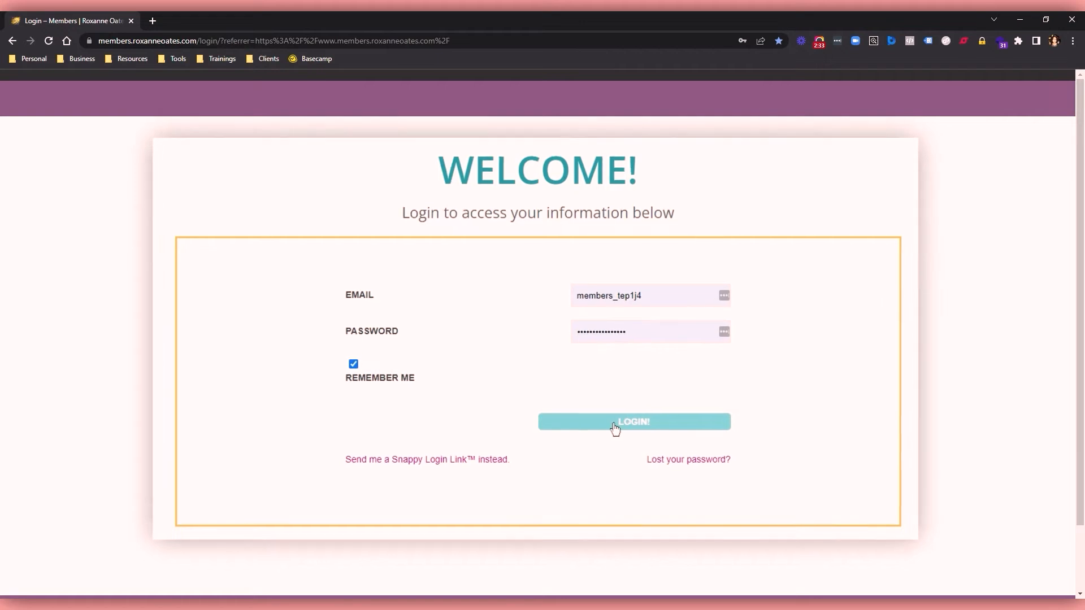
{"action": "left_click", "coordinate": [603, 401]}
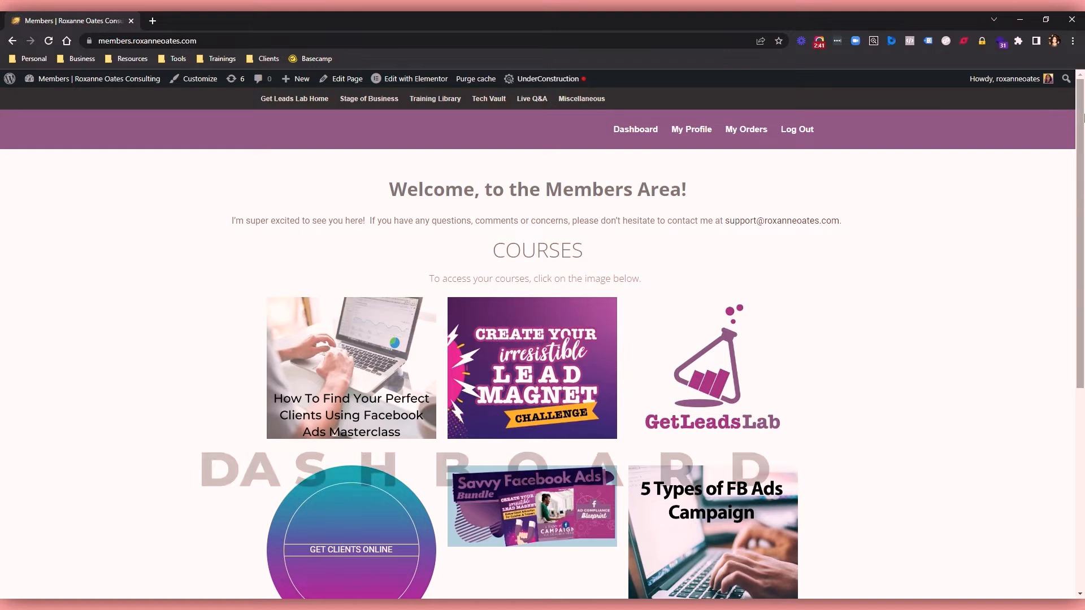
Look through the course tiles on the members area page.
{"action": "mouse_move", "coordinate": [1083, 117]}
{"action": "left_mouse_down"}
{"action": "mouse_move", "coordinate": [1083, 337]}
{"action": "mouse_move", "coordinate": [1083, 136]}
{"action": "left_mouse_up"}
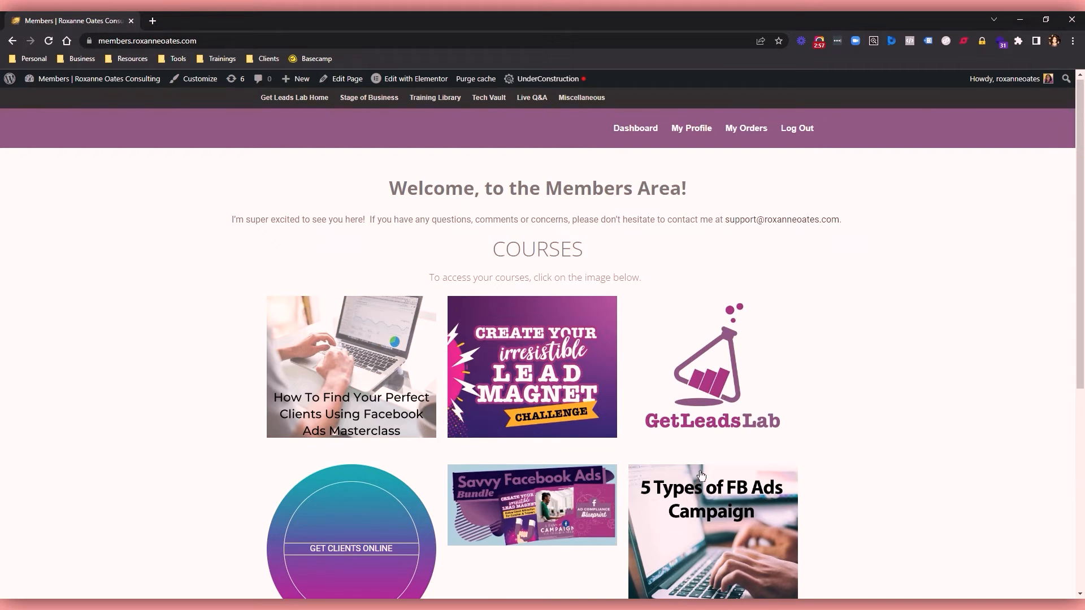
{"action": "left_click_drag", "start_coordinate": [1081, 182], "coordinate": [1084, 275]}
{"action": "scroll", "coordinate": [1083, 274], "scroll_direction": "up", "scroll_amount": 1}
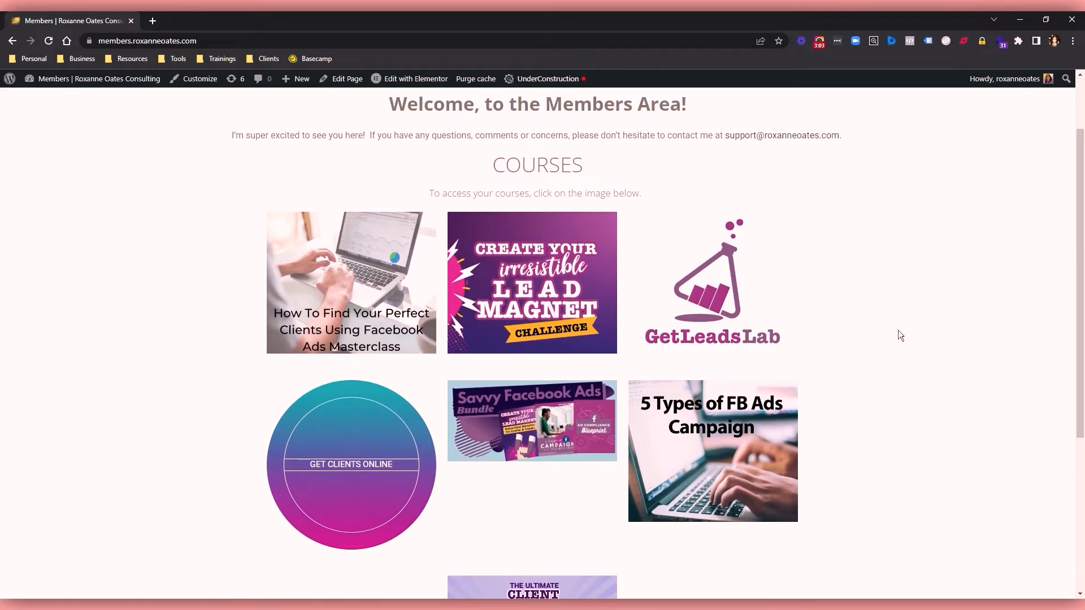
{"action": "scroll", "coordinate": [1070, 281], "scroll_direction": "down", "scroll_amount": 4}
{"action": "scroll", "coordinate": [1050, 267], "scroll_direction": "up", "scroll_amount": 5}
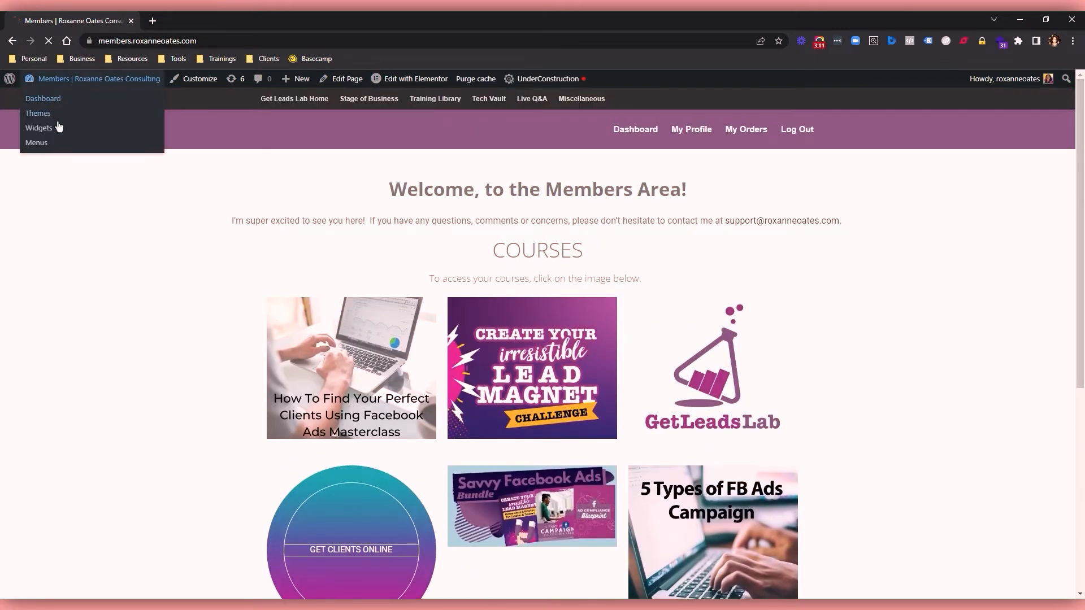
Open the WordPress admin dashboard and go to AccessAlly's Get Started page.
{"action": "left_click", "coordinate": [55, 125]}
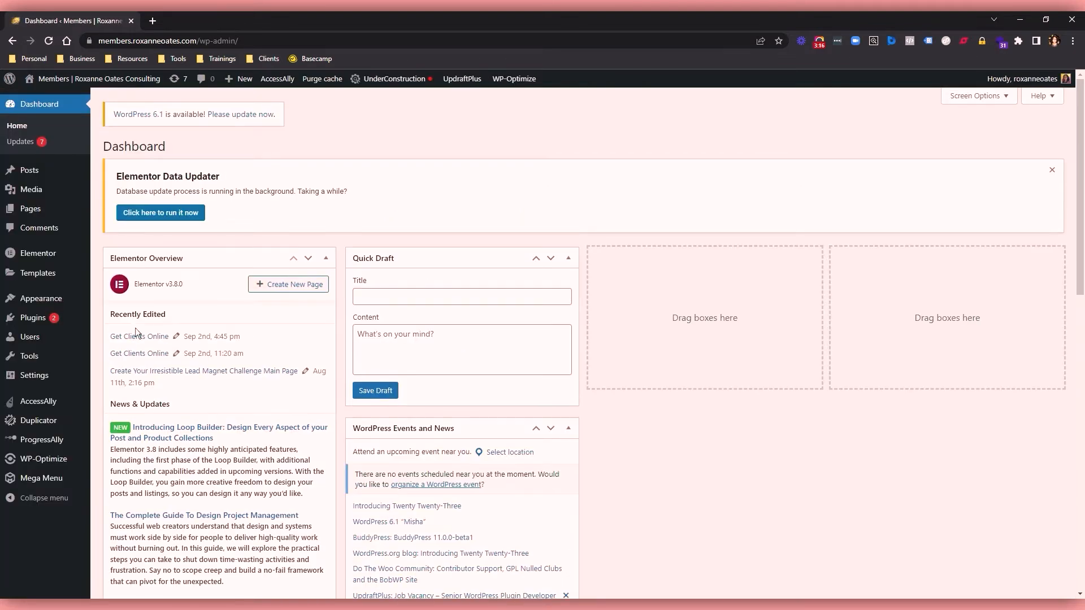
{"action": "mouse_move", "coordinate": [37, 406]}
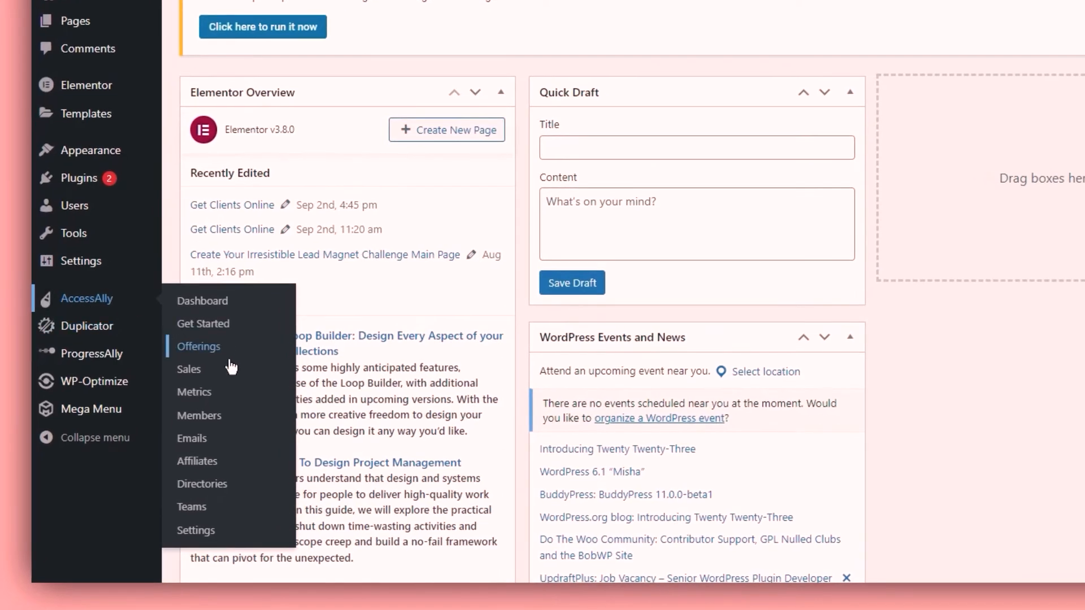
{"action": "left_click", "coordinate": [87, 298]}
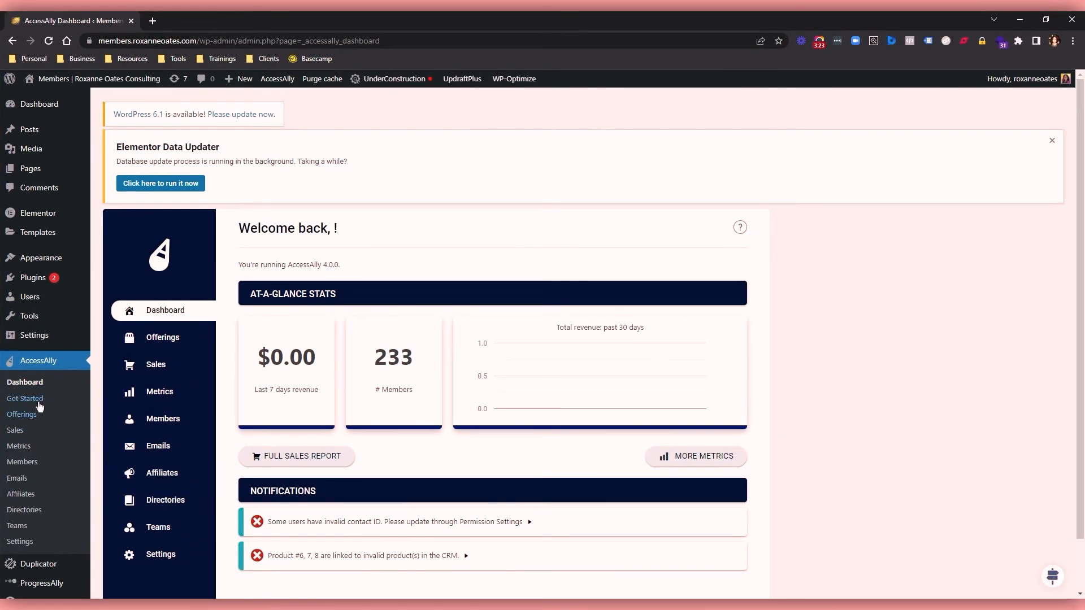
{"action": "left_click", "coordinate": [37, 402]}
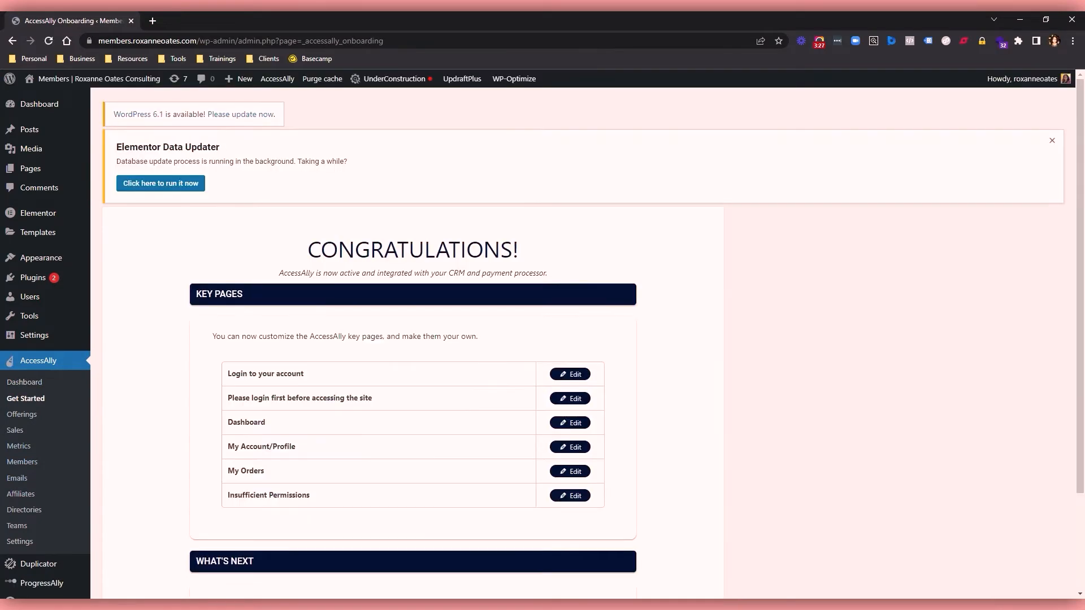
Open the "Login to your account" key page in Elementor, dismissing the block editor welcome guide.
{"action": "scroll", "coordinate": [723, 373], "scroll_direction": "down", "scroll_amount": 1}
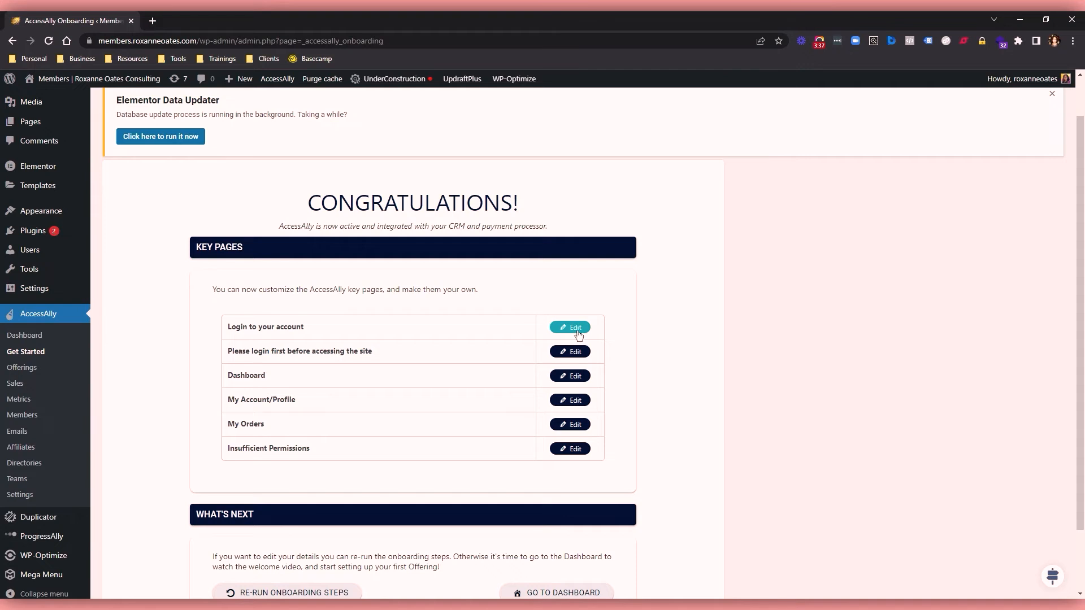
{"action": "left_click", "coordinate": [569, 325]}
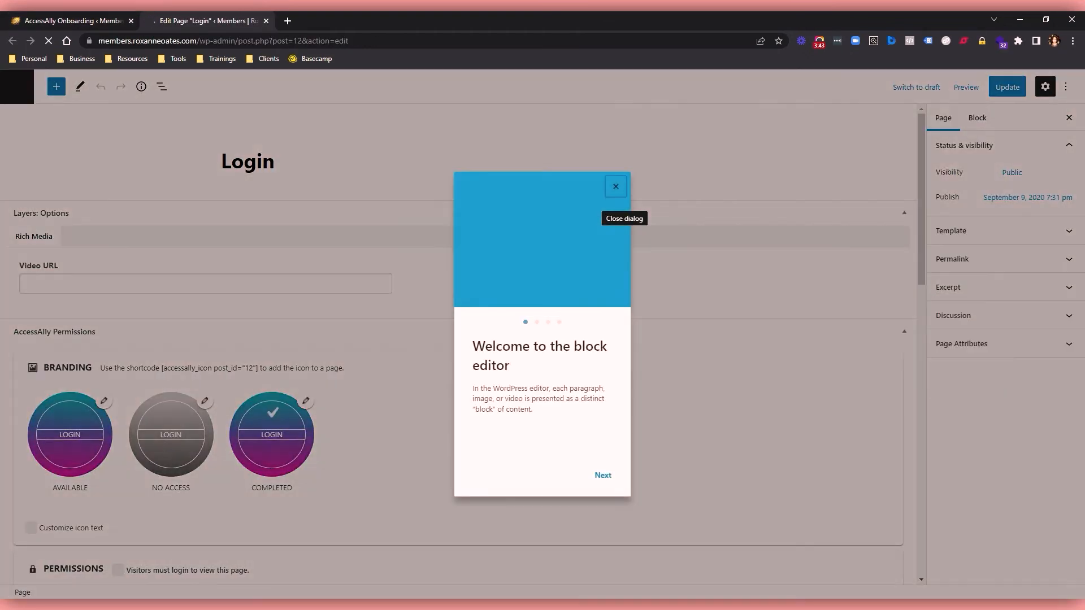
{"action": "left_click", "coordinate": [616, 190]}
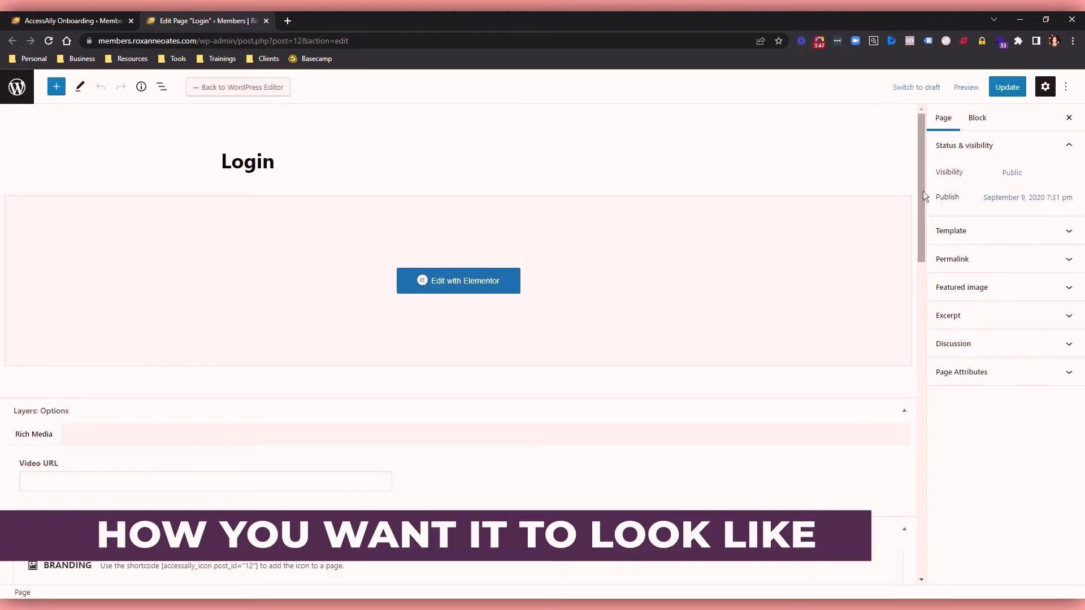
{"action": "left_click", "coordinate": [468, 288]}
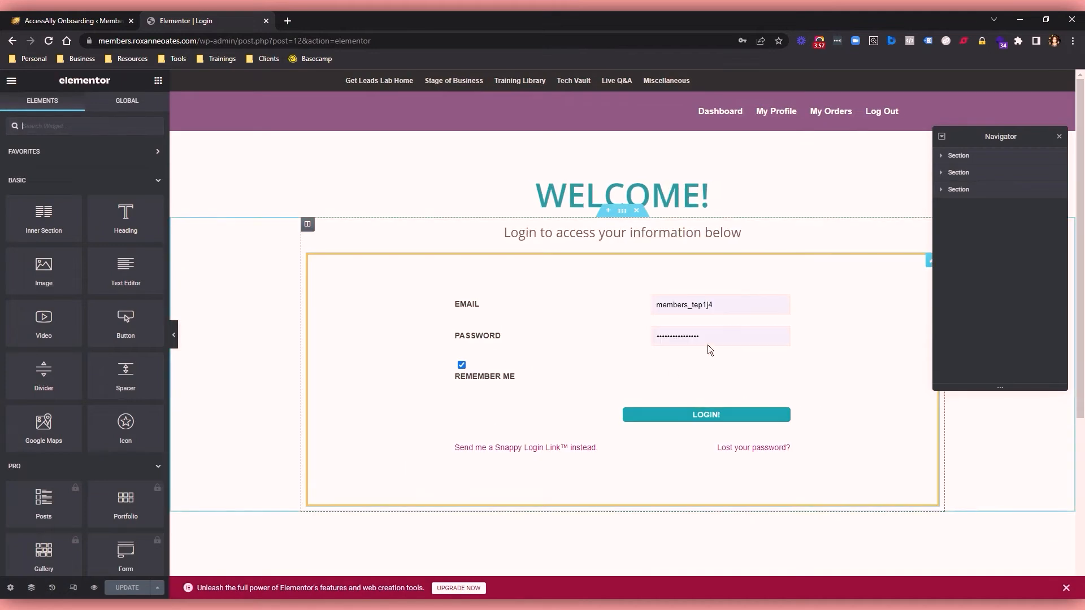
Look over the Login page's layout in Elementor and close the editor to return to the key pages list.
{"action": "scroll", "coordinate": [697, 267], "scroll_direction": "down", "scroll_amount": 5}
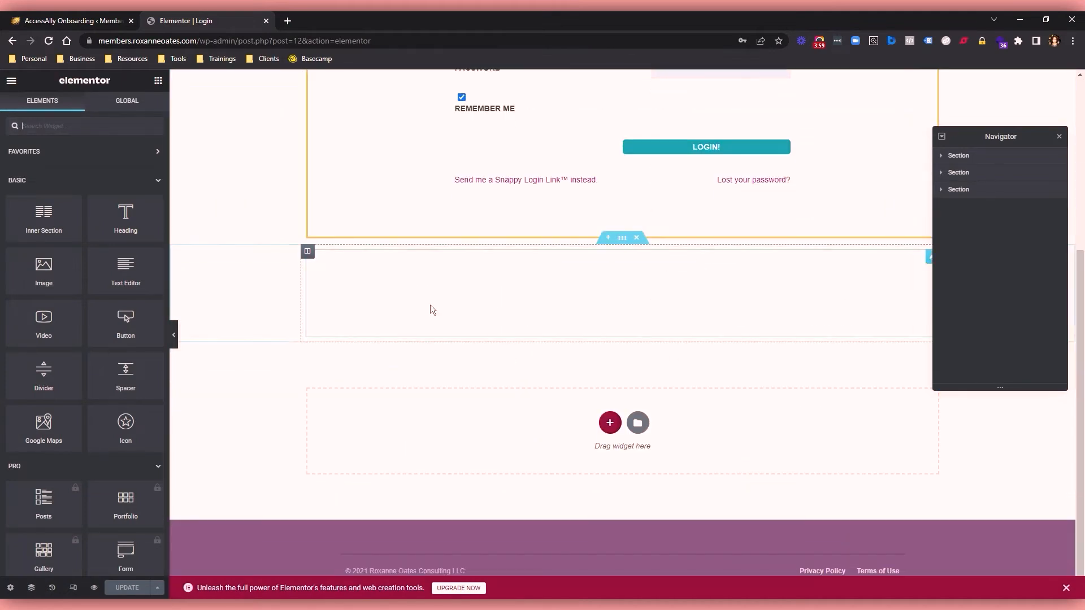
{"action": "scroll", "coordinate": [375, 407], "scroll_direction": "up", "scroll_amount": 1}
{"action": "scroll", "coordinate": [364, 345], "scroll_direction": "down", "scroll_amount": 1}
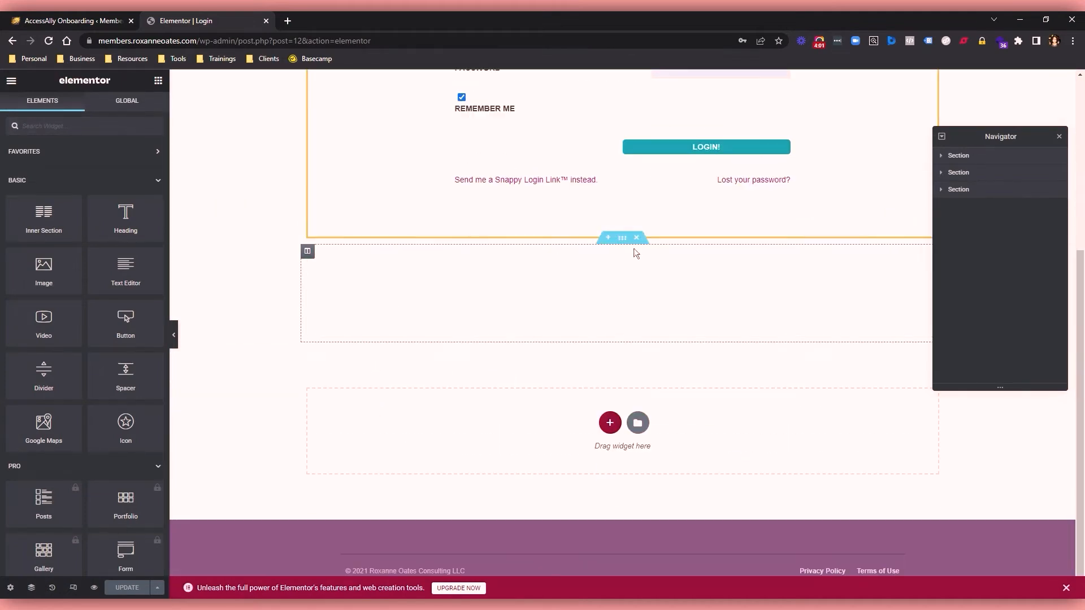
{"action": "scroll", "coordinate": [634, 252], "scroll_direction": "up", "scroll_amount": 5}
{"action": "left_click", "coordinate": [116, 21]}
{"action": "left_click", "coordinate": [266, 21]}
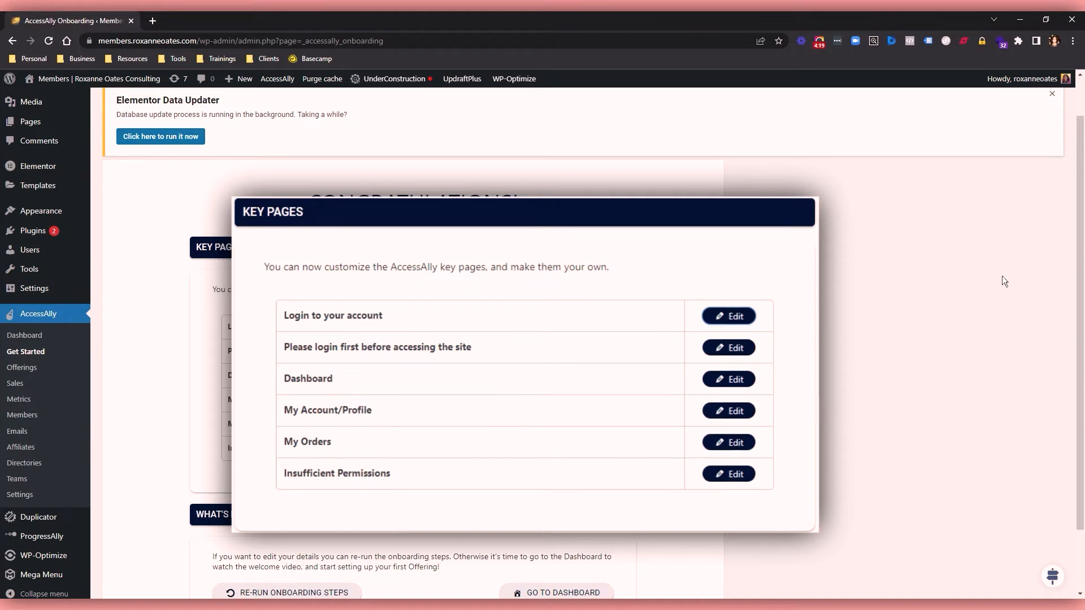
Review the key pages list and AccessAlly's General Settings with the CRM Integration options.
{"action": "left_click_drag", "start_coordinate": [1080, 270], "coordinate": [1084, 329]}
{"action": "scroll", "coordinate": [1084, 329], "scroll_direction": "up", "scroll_amount": 2}
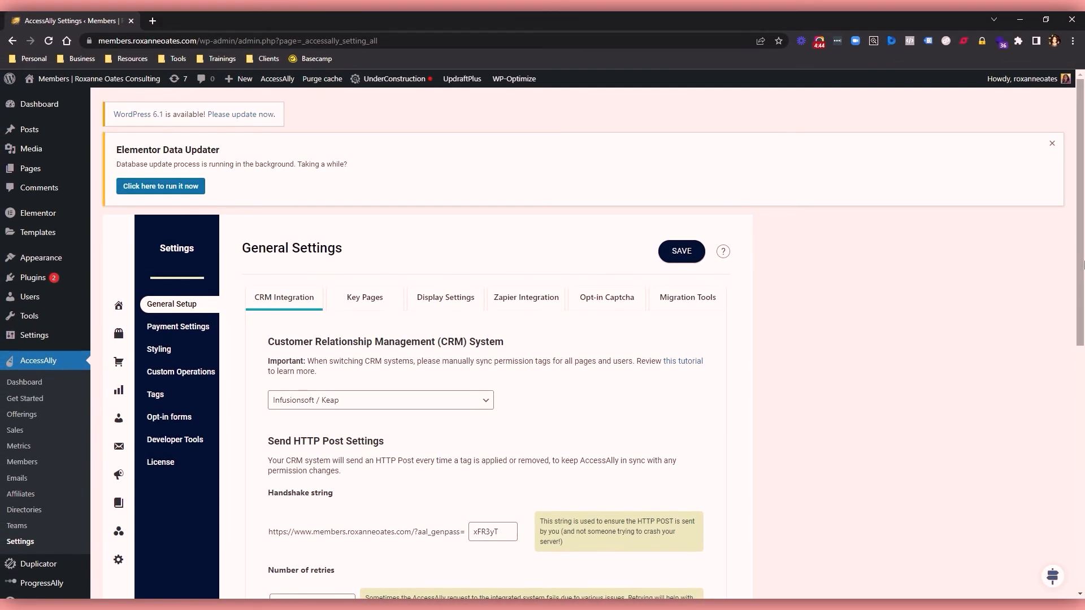
{"action": "mouse_move", "coordinate": [1084, 266]}
{"action": "left_mouse_down"}
{"action": "mouse_move", "coordinate": [1084, 304]}
{"action": "mouse_move", "coordinate": [1084, 264]}
{"action": "left_mouse_up"}
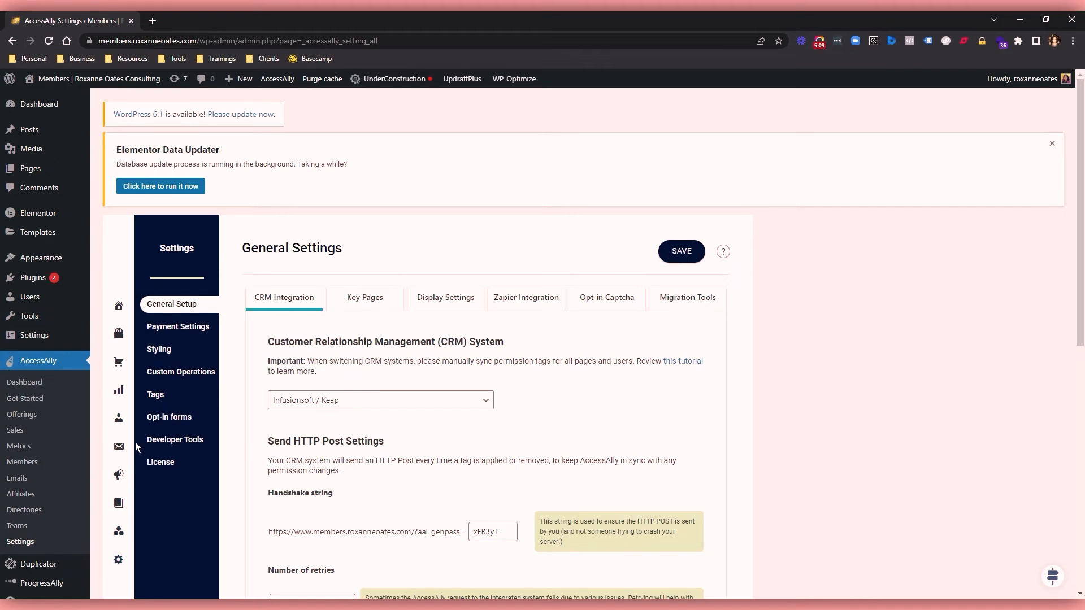
Go from the AccessAlly dashboard to Offerings and open "How To Find Your Perfect Clients Using Facebook Ads" for editing.
{"action": "left_click", "coordinate": [25, 382]}
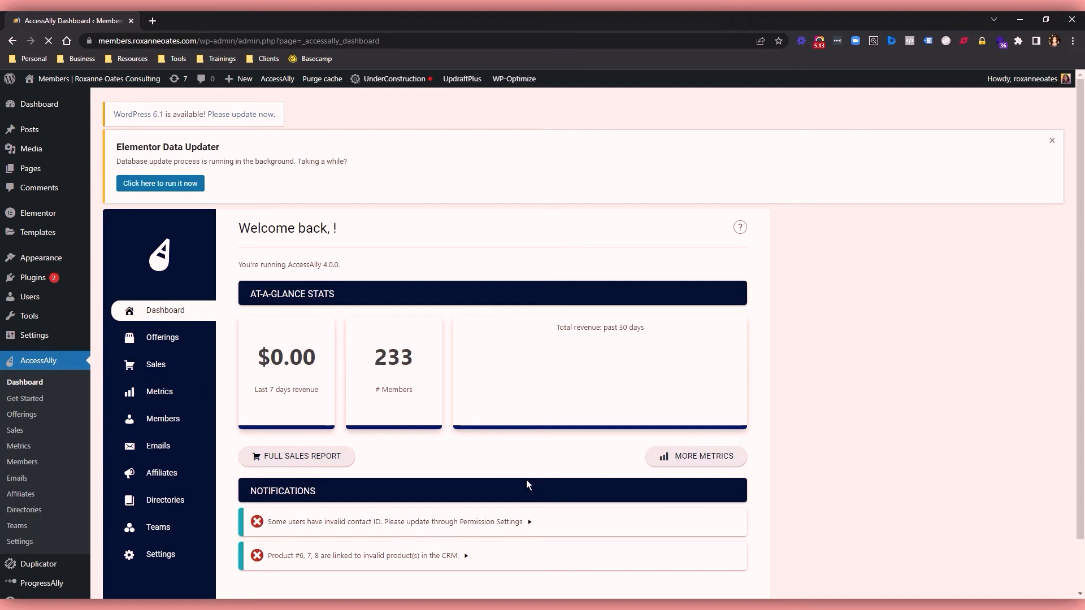
{"action": "left_click_drag", "start_coordinate": [1077, 168], "coordinate": [1084, 255]}
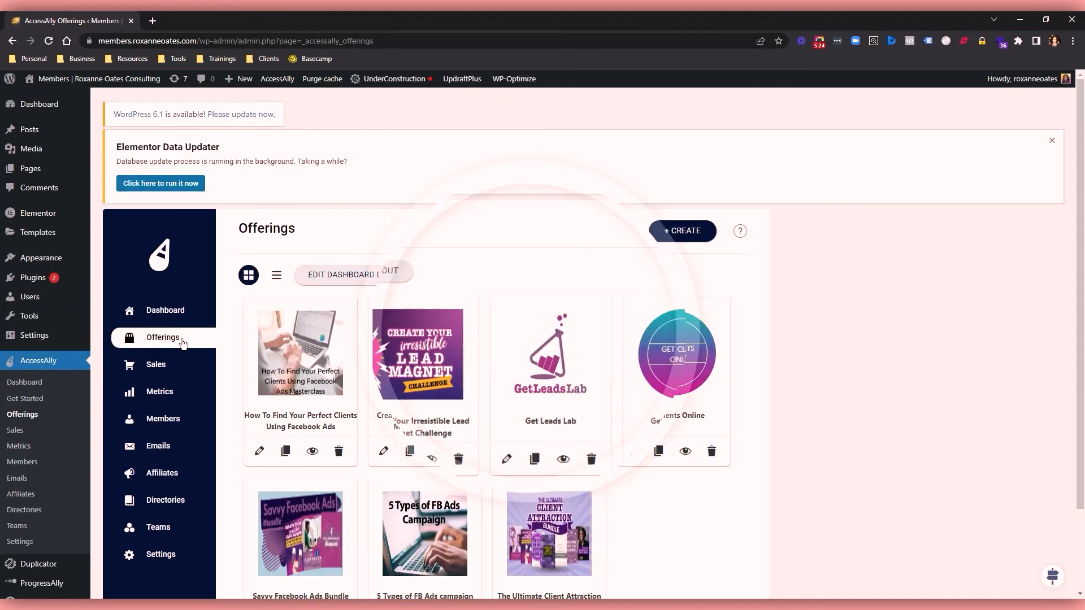
{"action": "scroll", "coordinate": [971, 307], "scroll_direction": "down", "scroll_amount": 1}
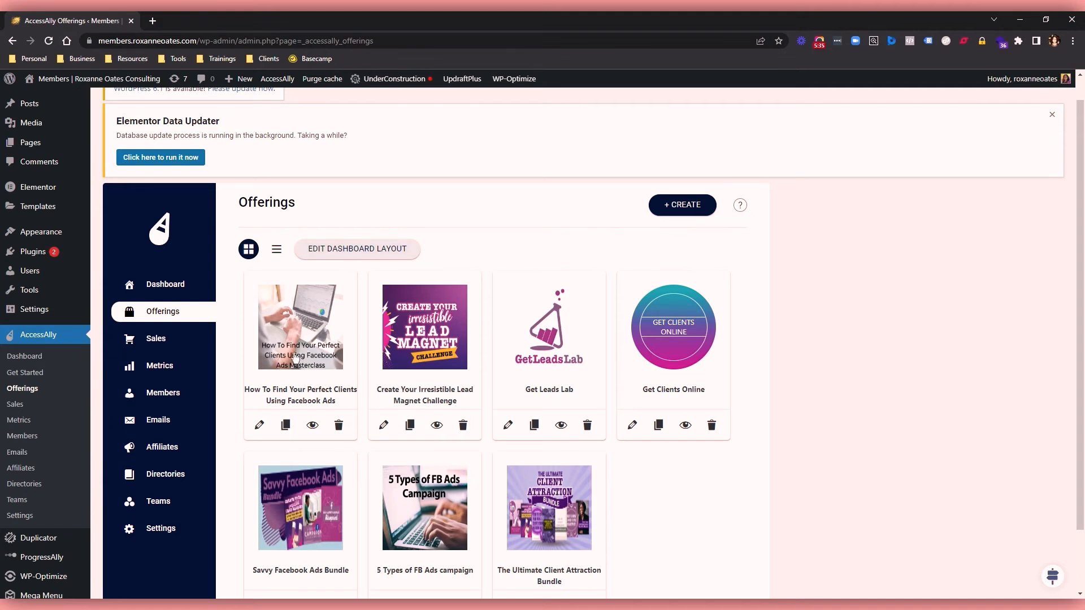
{"action": "left_click", "coordinate": [259, 427]}
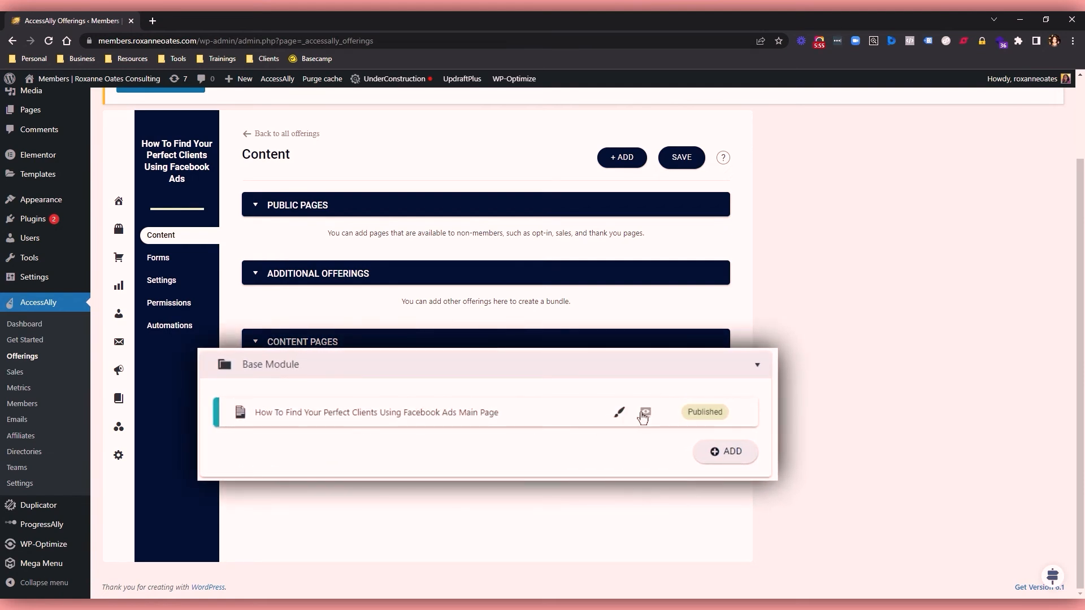
View the offering's published main page, examine its title, description, masterclass video and resources, and close the page.
{"action": "left_click", "coordinate": [623, 416]}
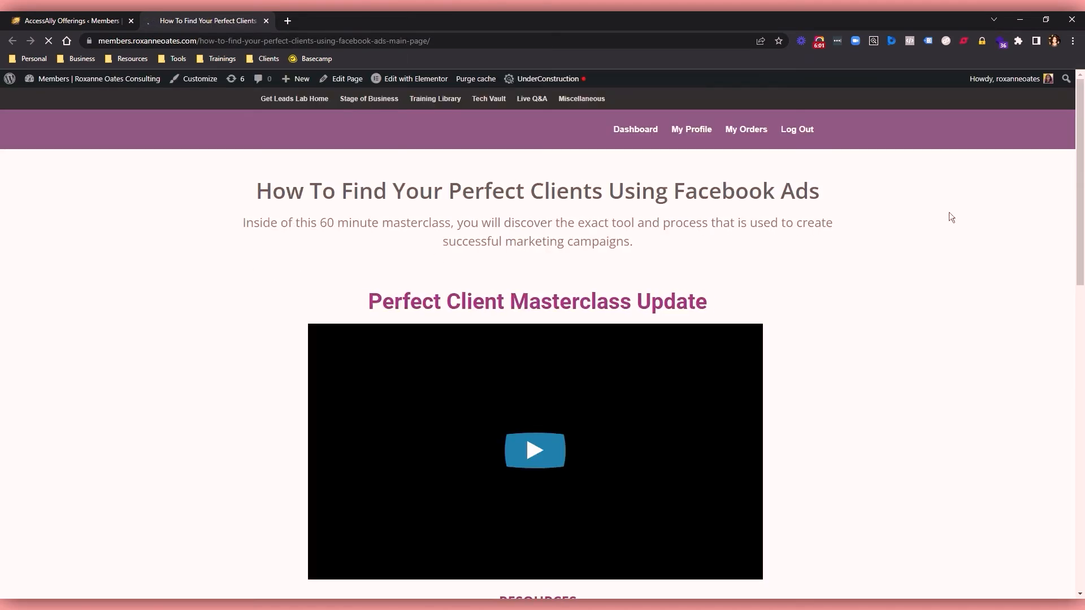
{"action": "scroll", "coordinate": [1083, 164], "scroll_direction": "down", "scroll_amount": 1}
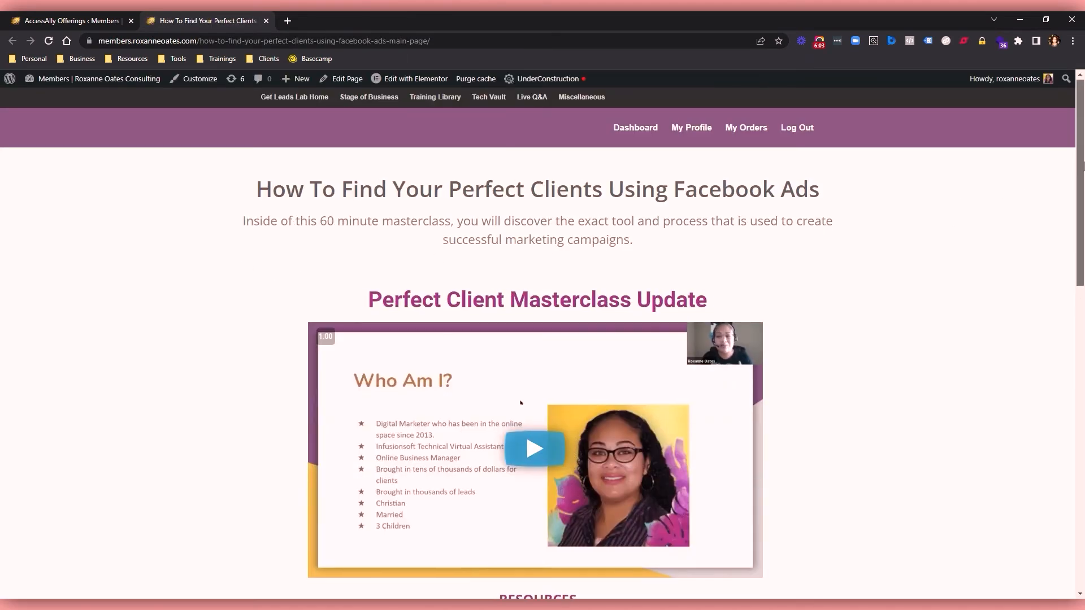
{"action": "scroll", "coordinate": [1082, 160], "scroll_direction": "up", "scroll_amount": 1}
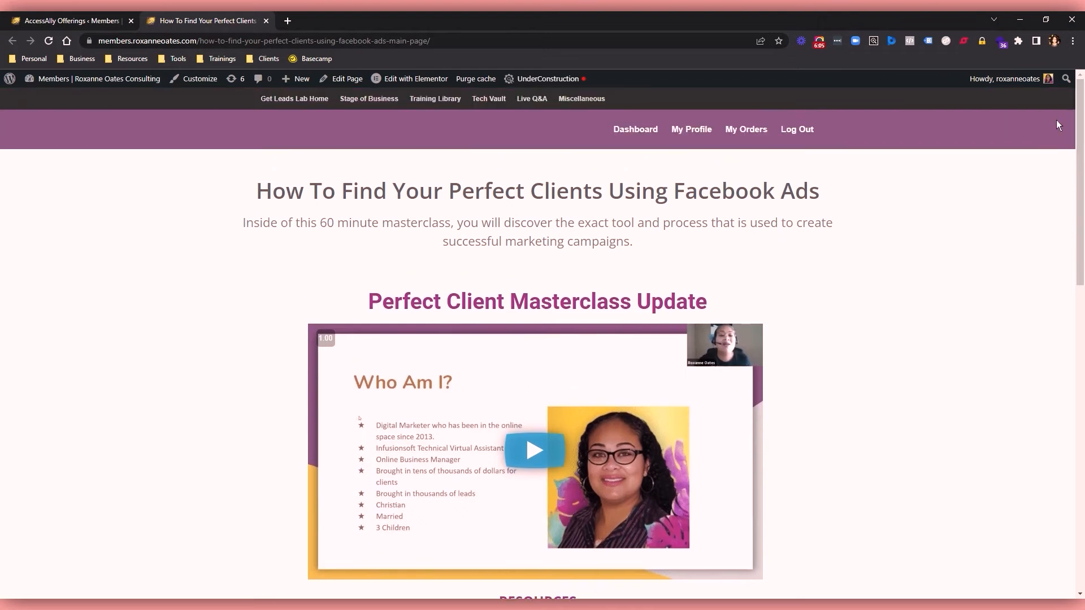
{"action": "left_click_drag", "start_coordinate": [256, 190], "coordinate": [770, 235]}
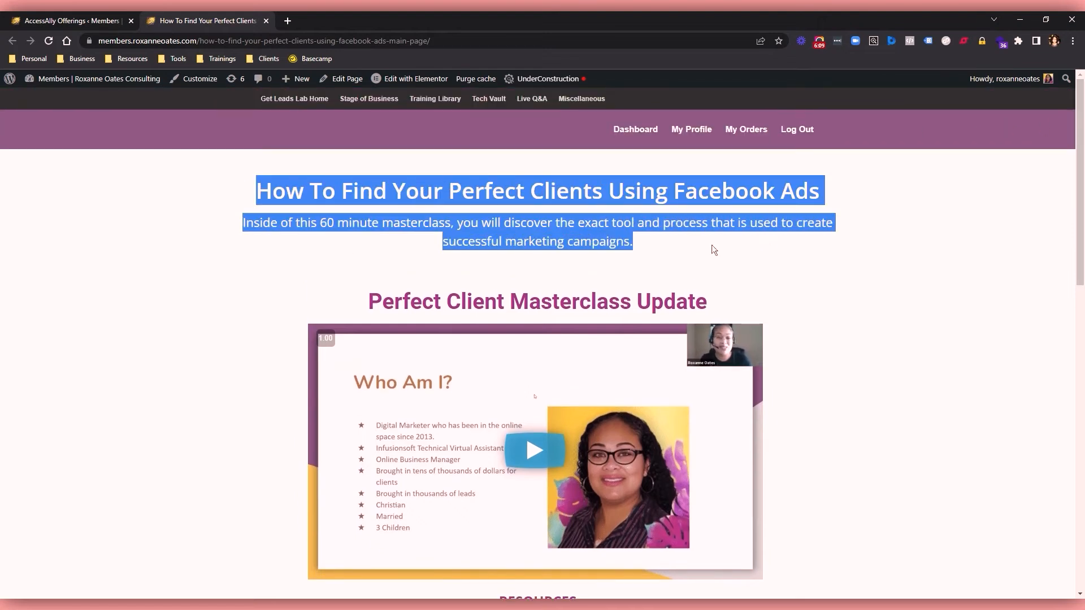
{"action": "left_click_drag", "start_coordinate": [1084, 181], "coordinate": [1084, 261]}
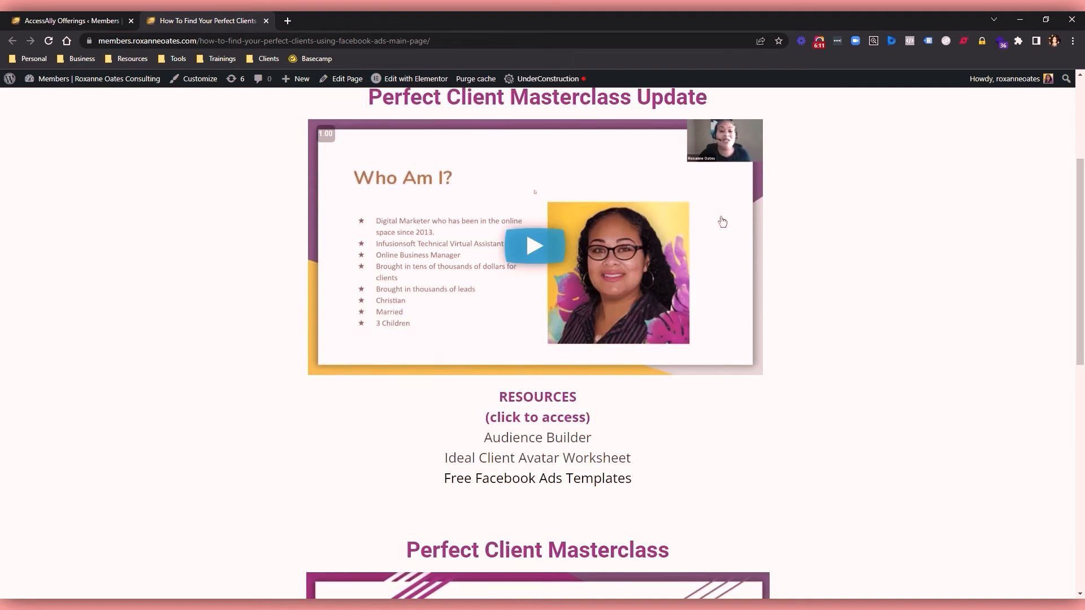
{"action": "left_click_drag", "start_coordinate": [707, 99], "coordinate": [435, 99]}
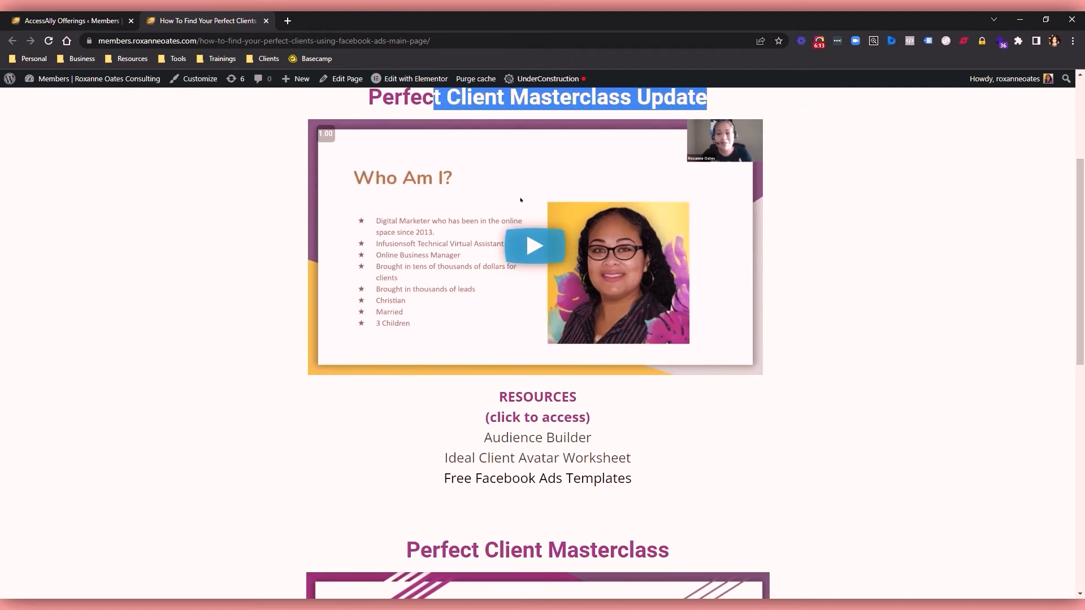
{"action": "left_click_drag", "start_coordinate": [1080, 331], "coordinate": [1084, 241]}
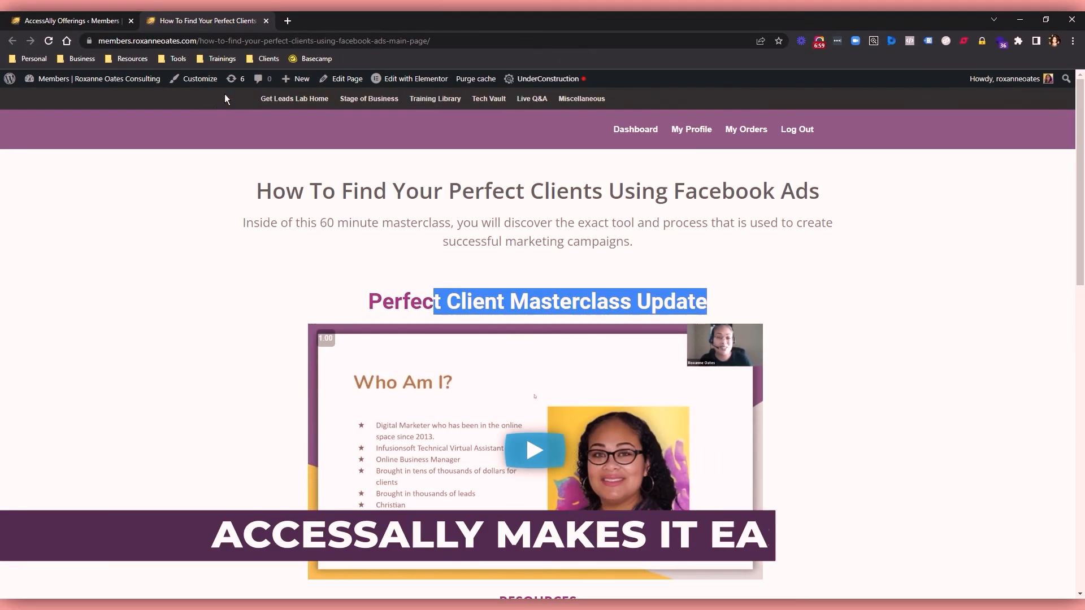
{"action": "left_click", "coordinate": [265, 20]}
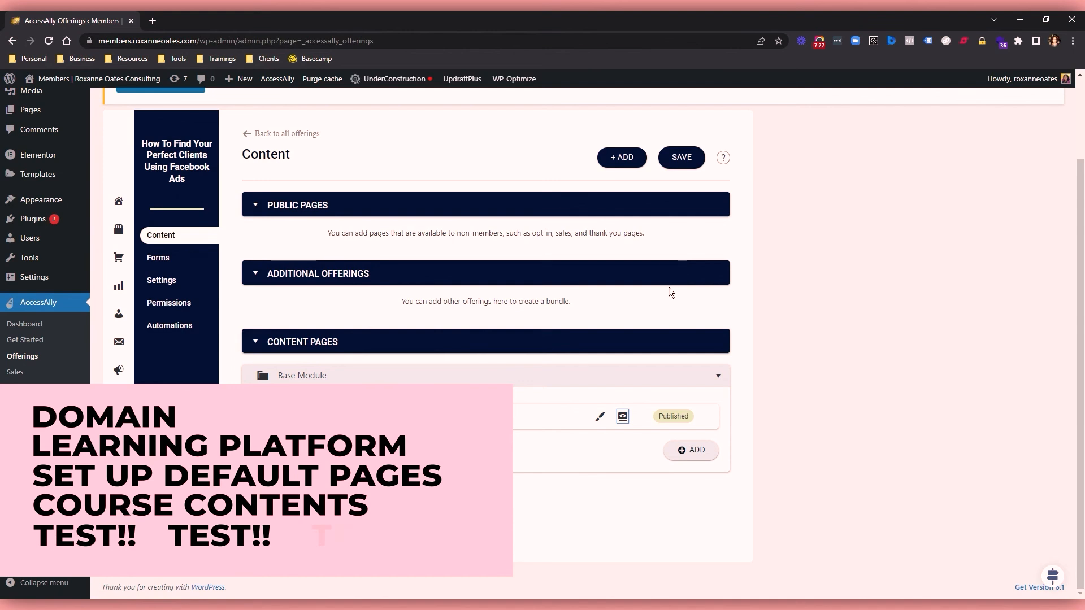
Log out of the members site and submit the login form with the prefilled credentials.
{"action": "scroll", "coordinate": [655, 265], "scroll_direction": "up", "scroll_amount": 2}
{"action": "scroll", "coordinate": [877, 158], "scroll_direction": "down", "scroll_amount": 1}
{"action": "scroll", "coordinate": [884, 160], "scroll_direction": "up", "scroll_amount": 2}
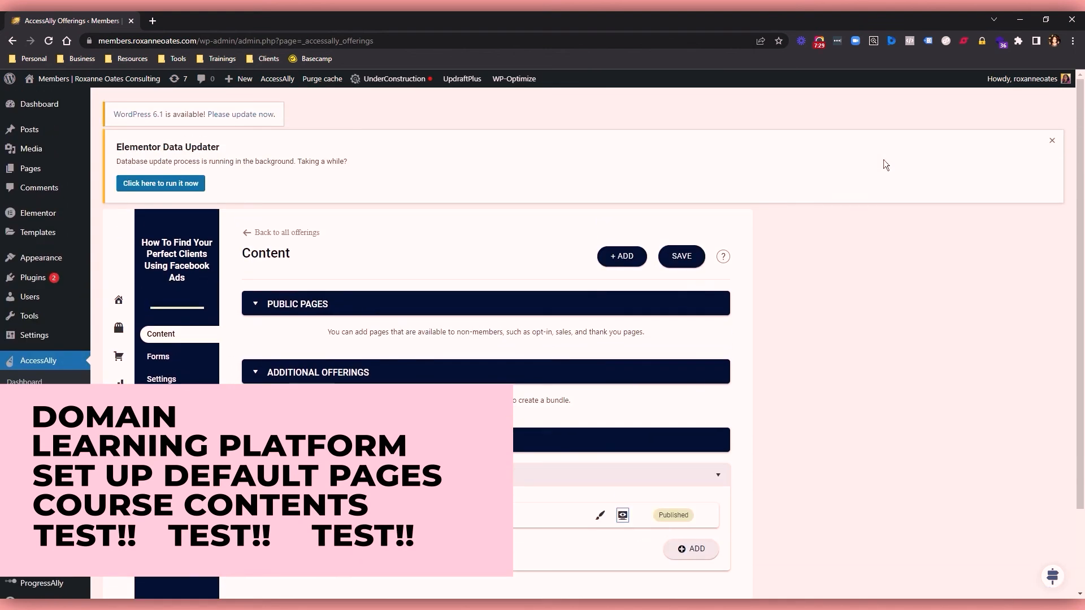
{"action": "mouse_move", "coordinate": [1028, 79]}
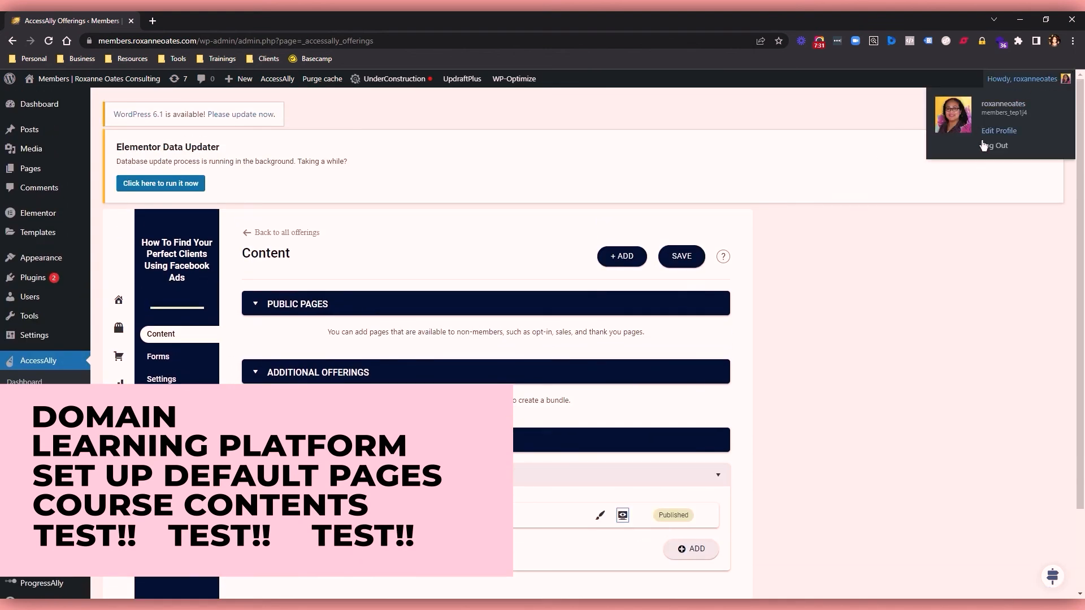
{"action": "left_click", "coordinate": [1000, 147]}
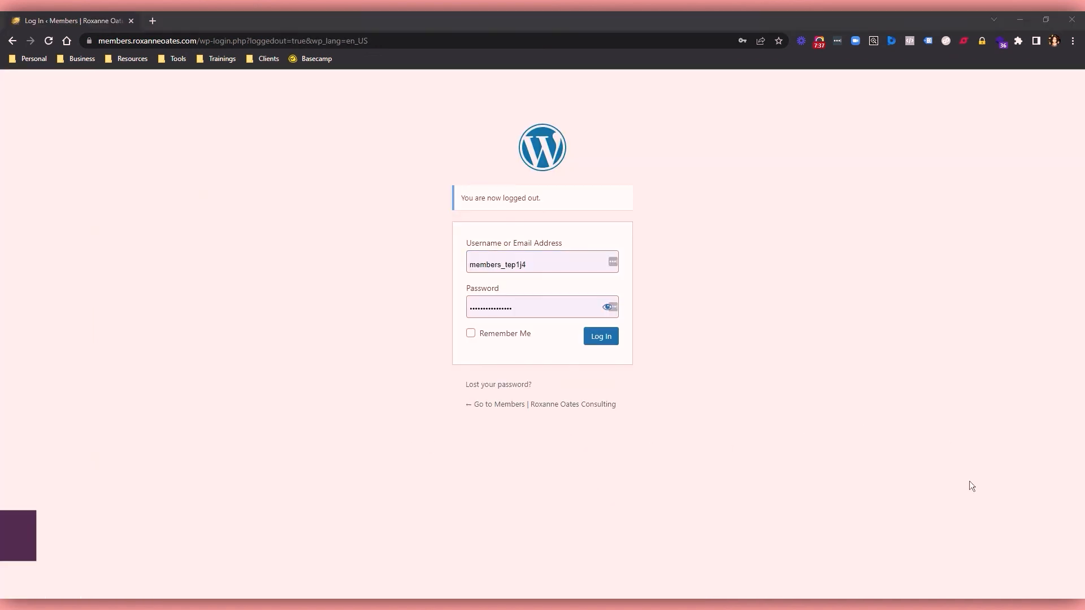
{"action": "left_click", "coordinate": [601, 335]}
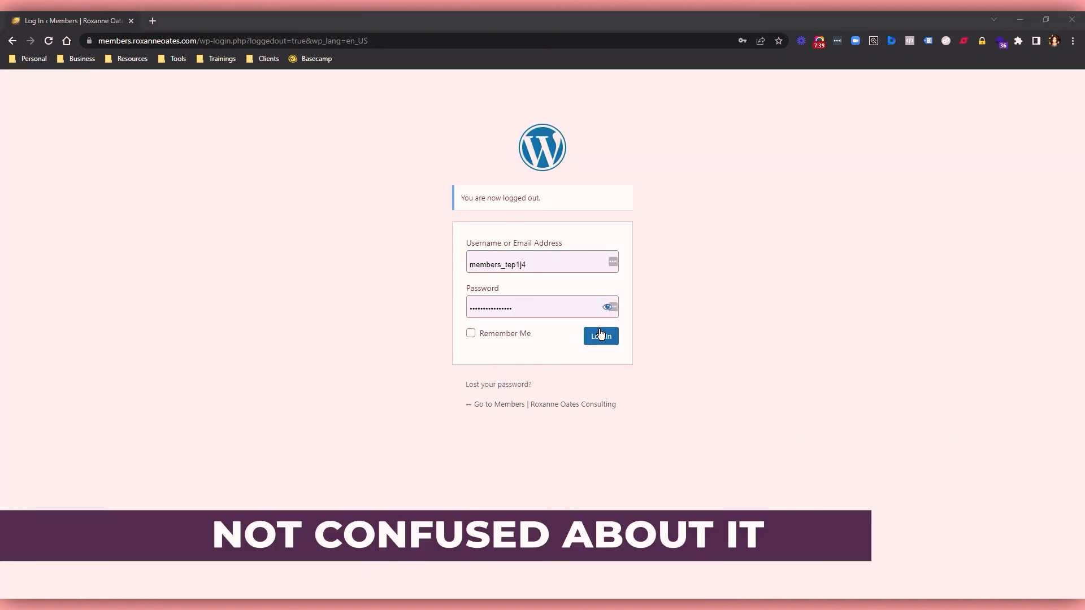